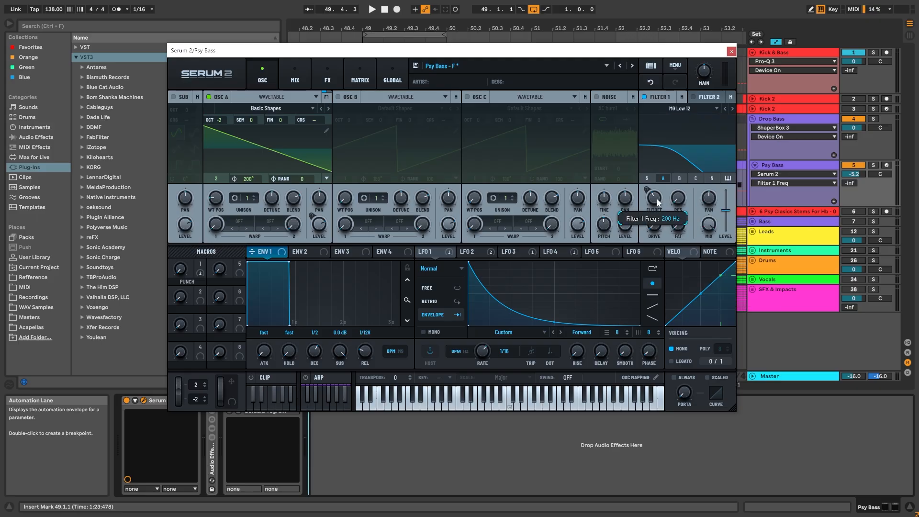
Step: Try the Filter 1 resonance, and assign LFO 1 to modulate the Filter 1 cutoff
click(678, 197)
drag(678, 205, 702, 214)
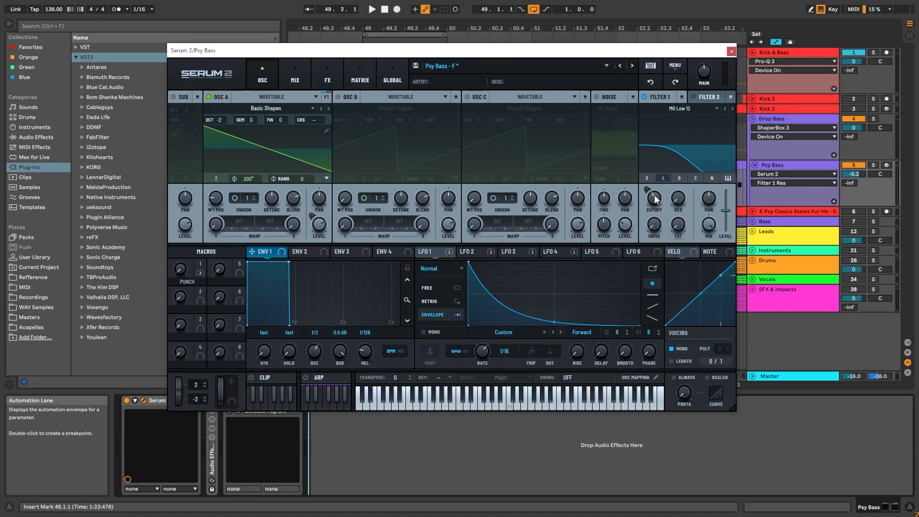
click(444, 250)
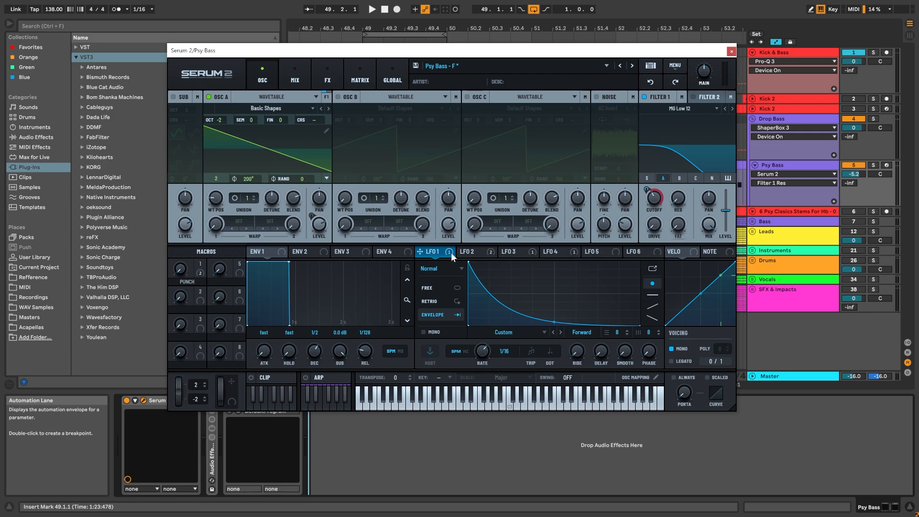
click(483, 353)
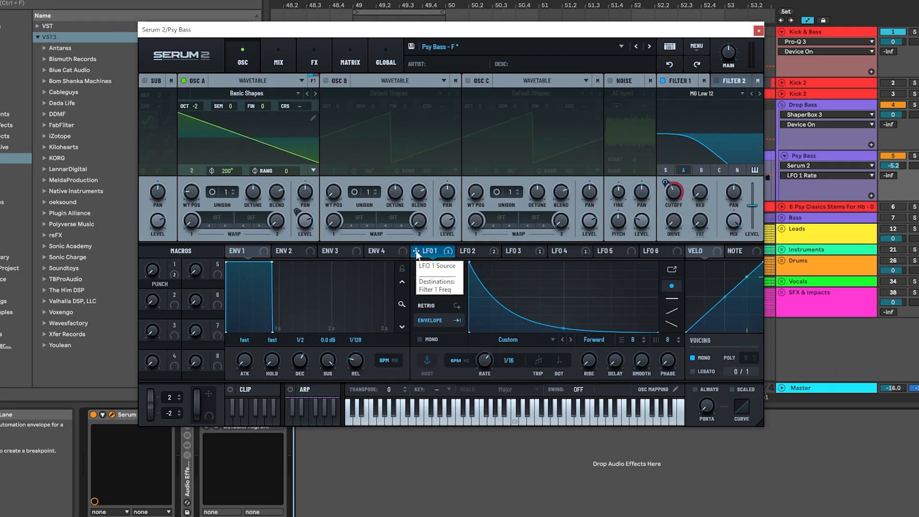
drag(416, 251, 673, 201)
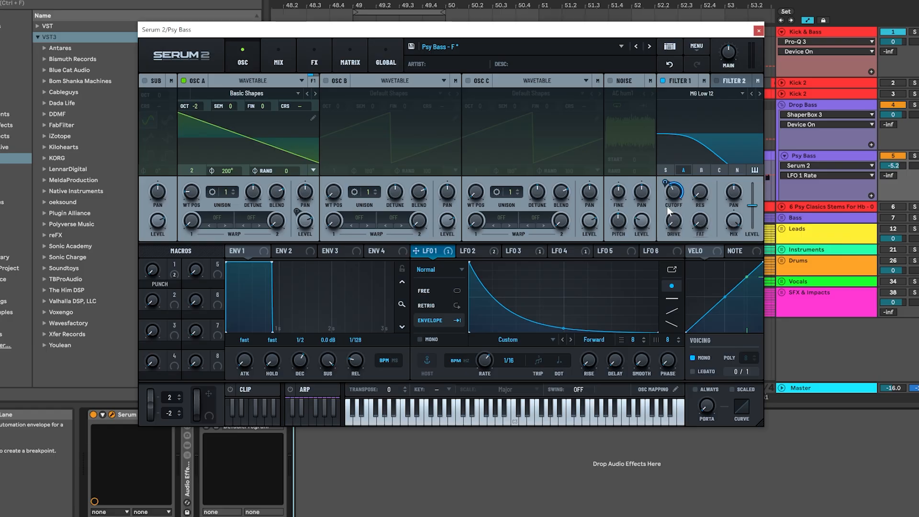
Step: Try a much higher Filter 1 cutoff, undo the change, and play the bass back with LFO 1 modulating the filter
mouse_move(671, 203)
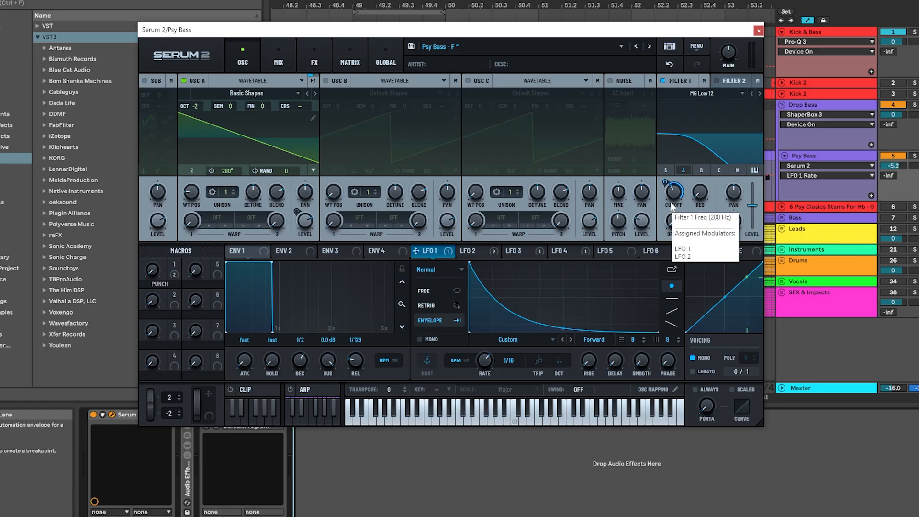
drag(672, 205, 687, 135)
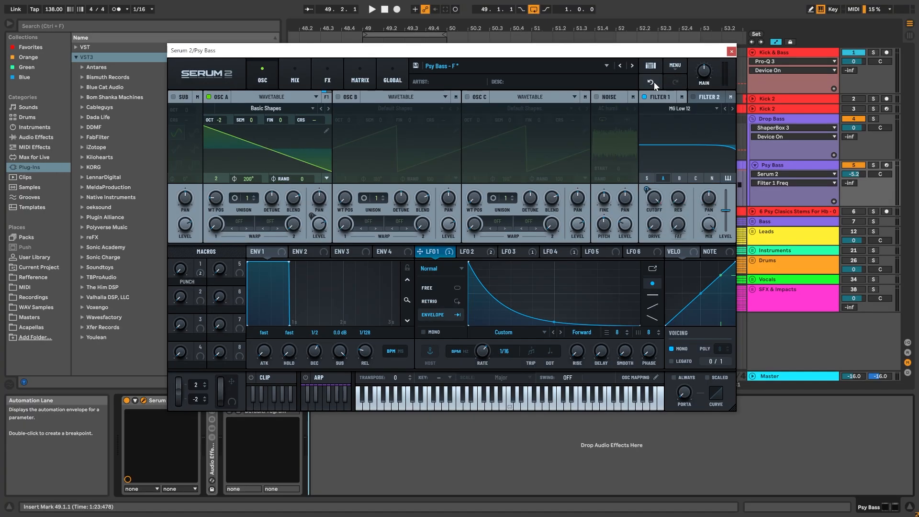
click(652, 82)
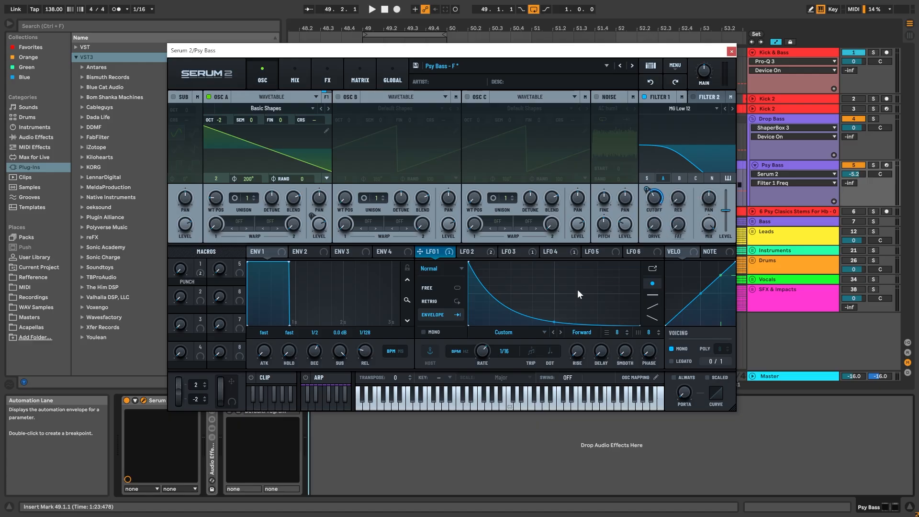
key(space)
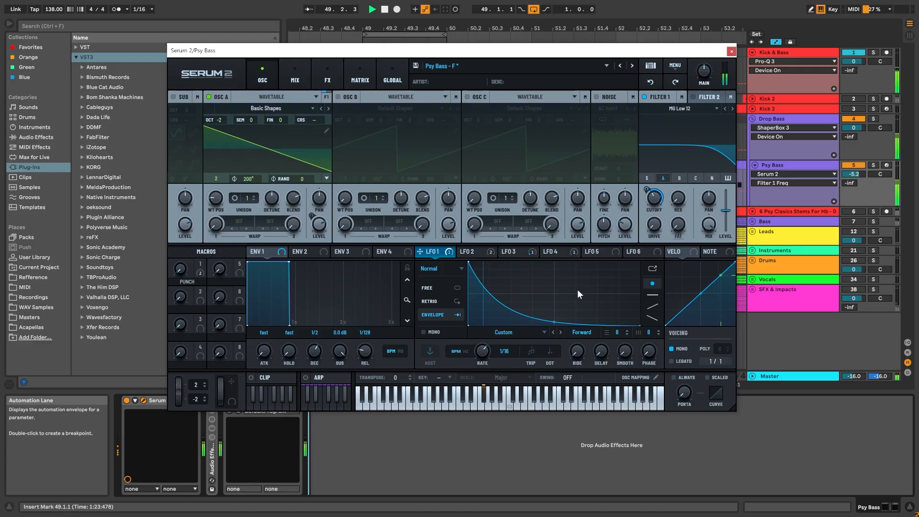
key(space)
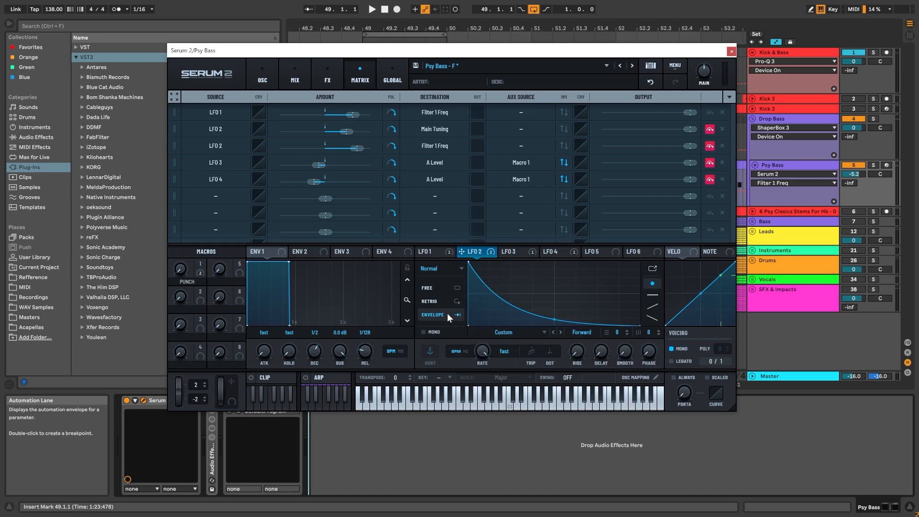
Step: Route LFO 2 to the global Main Tuning in the second modulation matrix row, with an amount of 60 st
click(483, 353)
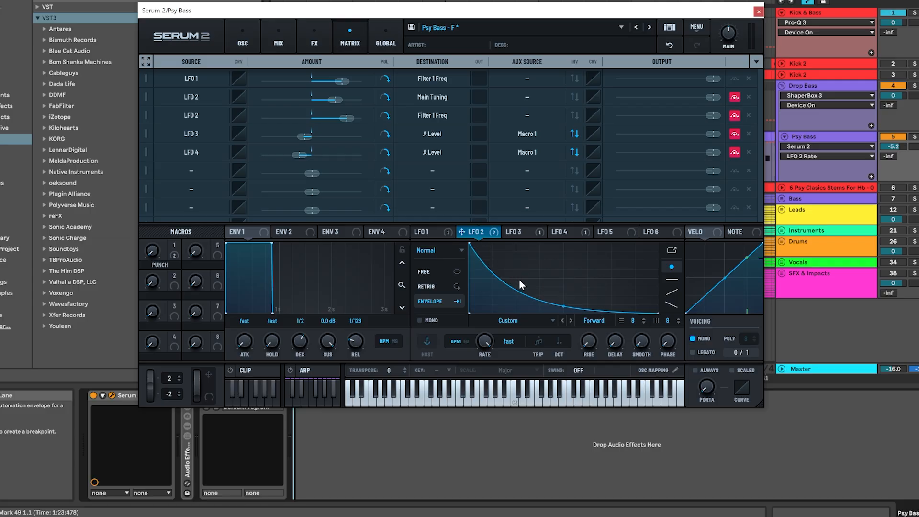
click(426, 98)
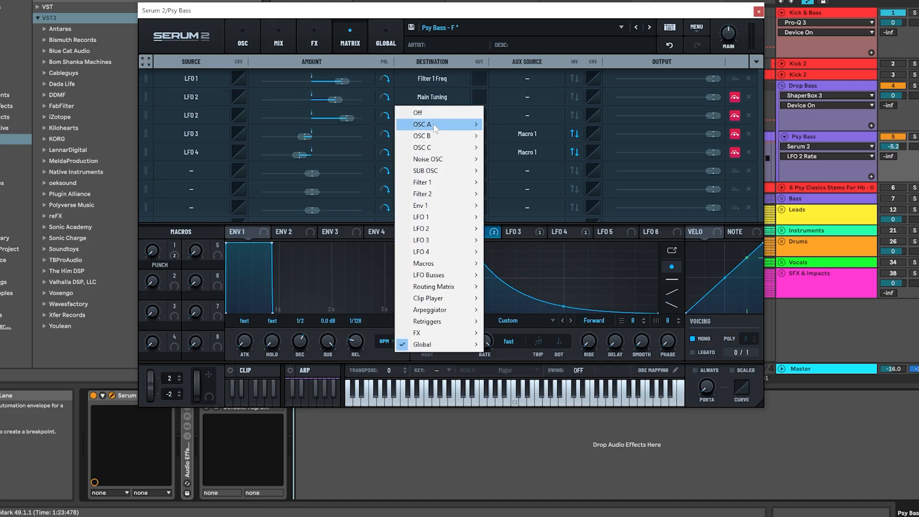
mouse_move(435, 345)
click(502, 347)
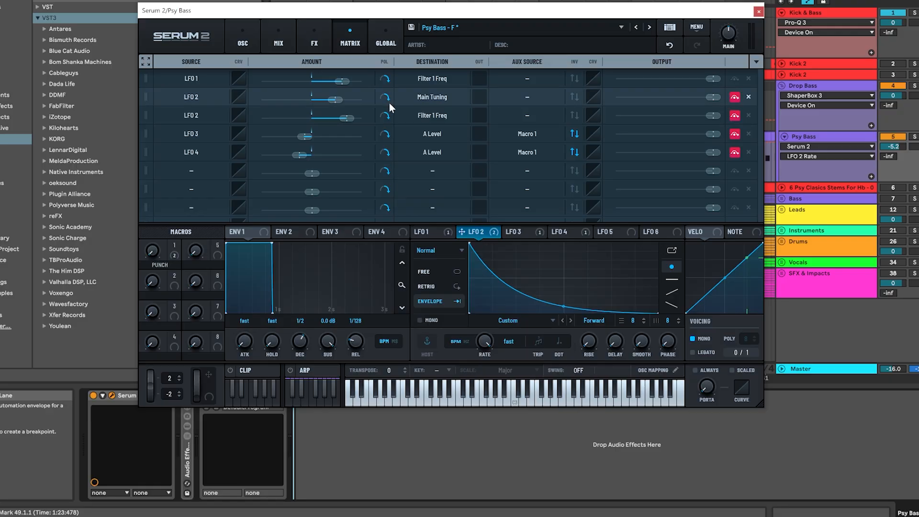
double_click(337, 99)
text(60st)
key(Return)
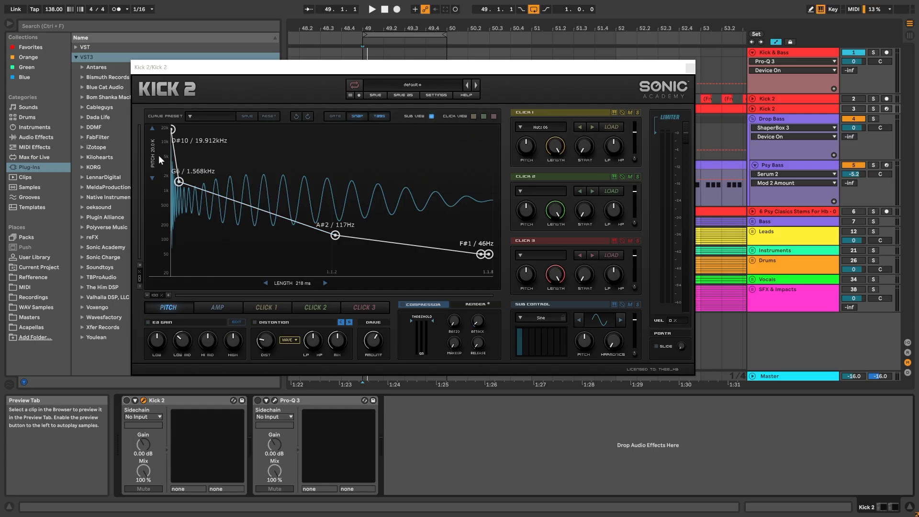
Step: Examine the start of the Kick 2 pitch envelope, and play the bass with the LFO 2 tuning modulation active
scroll(160, 294, up, 5)
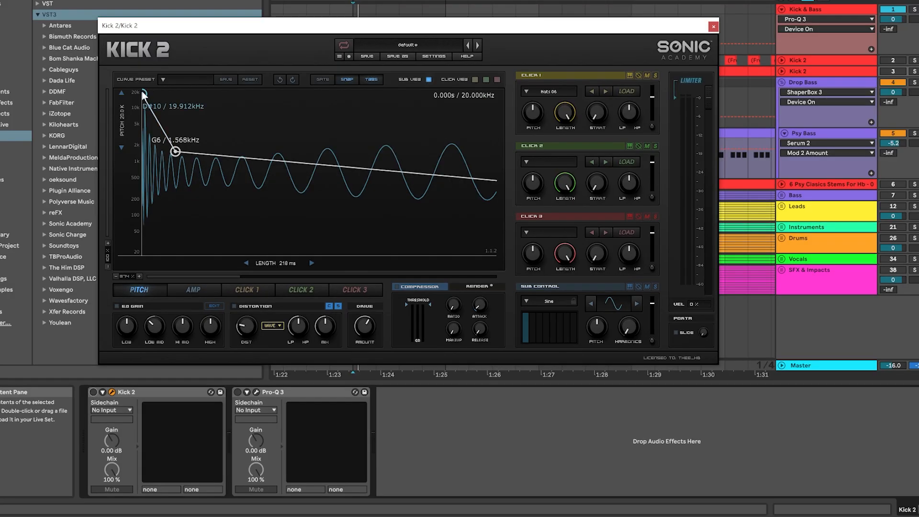
scroll(115, 278, down, 5)
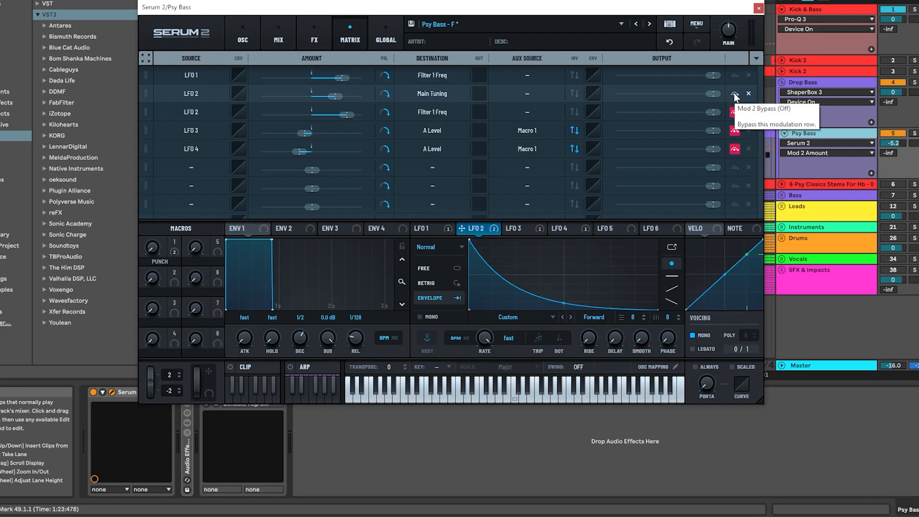
key(space)
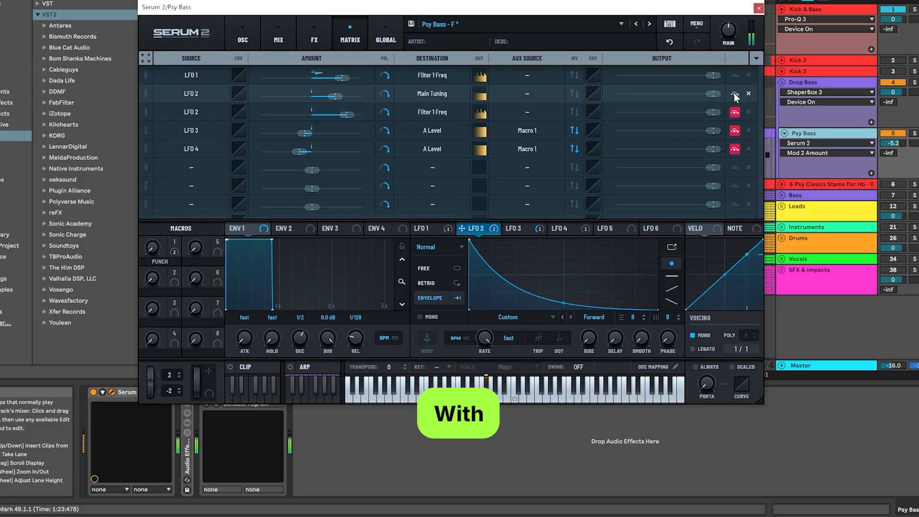
key(space)
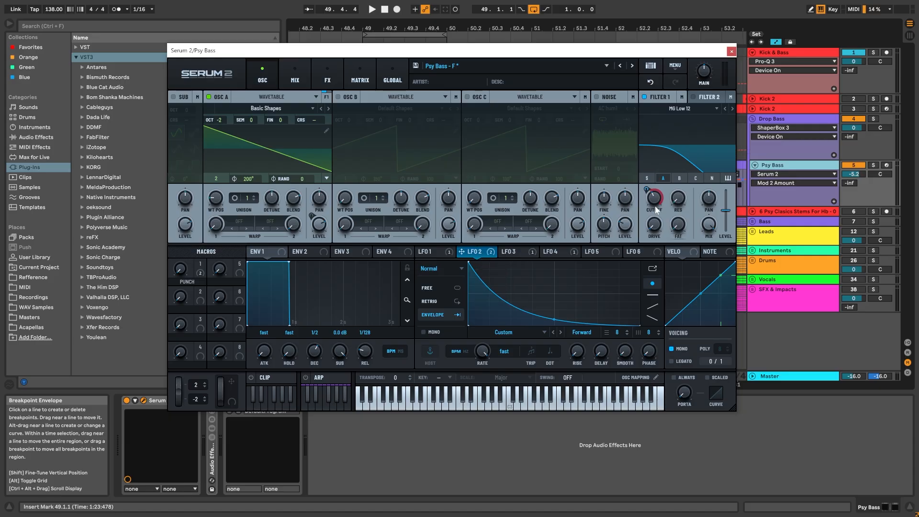
Step: Compare the LFO 1 and LFO 2 curves and rates, and inspect the LFO 1 curve in the enlarged editor
click(647, 190)
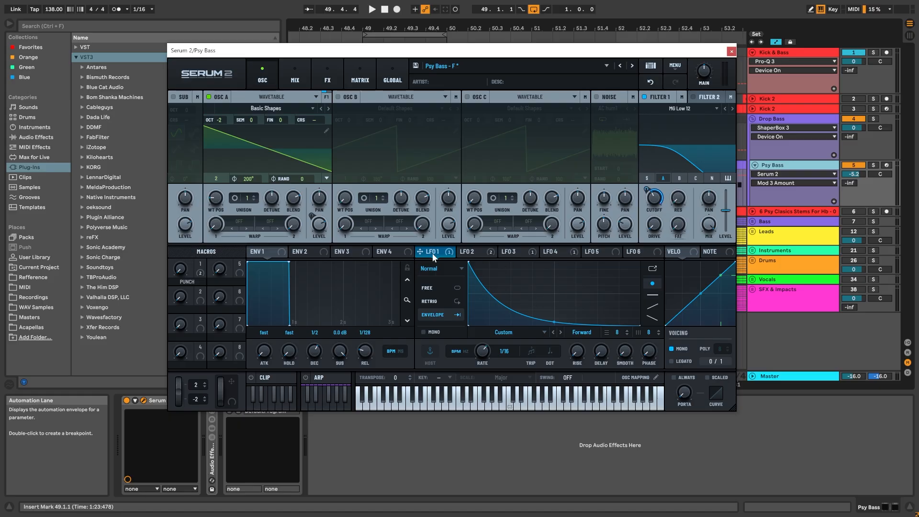
click(481, 251)
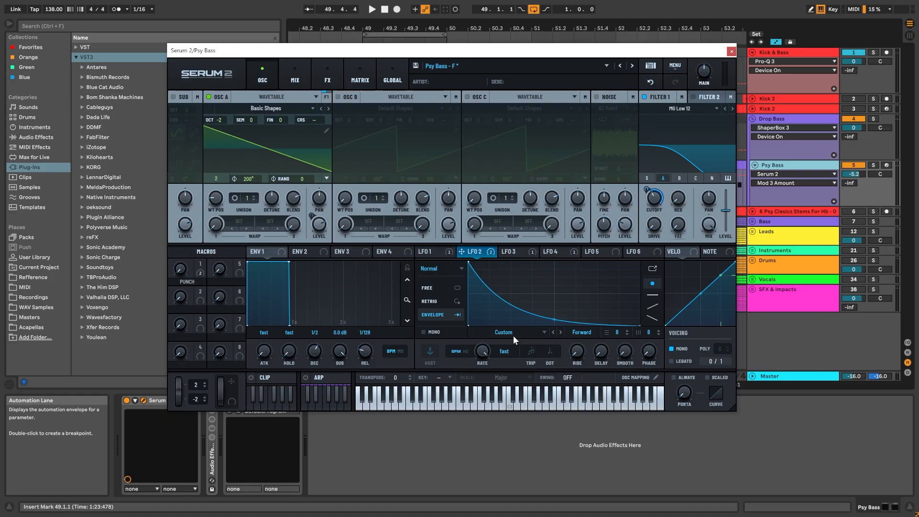
click(447, 254)
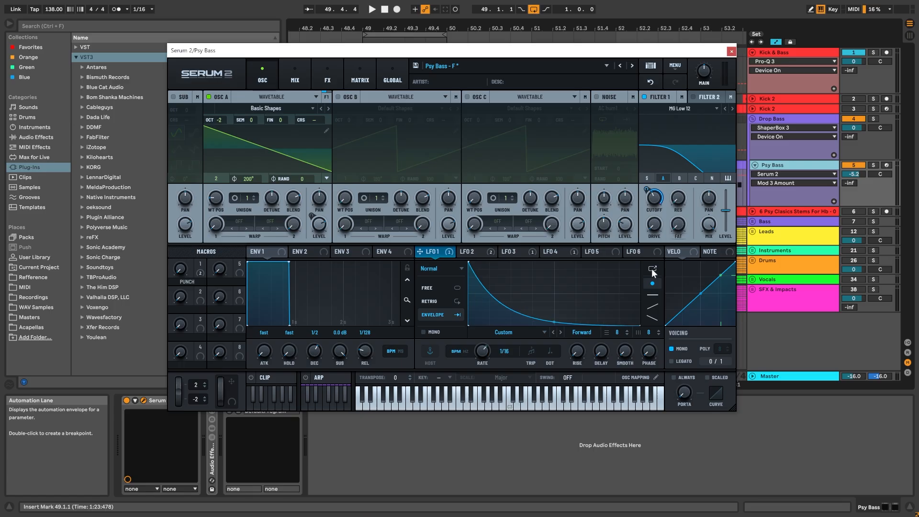
click(652, 269)
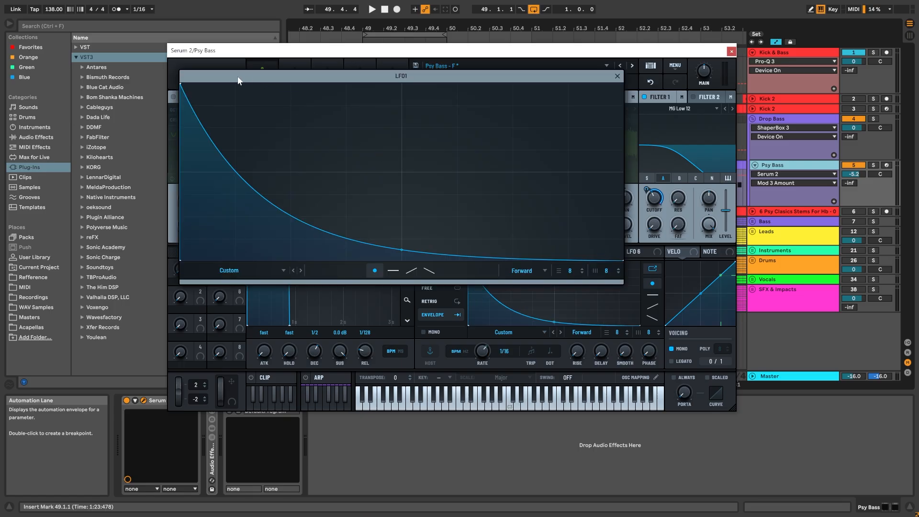
drag(237, 81, 345, 106)
drag(289, 118, 317, 178)
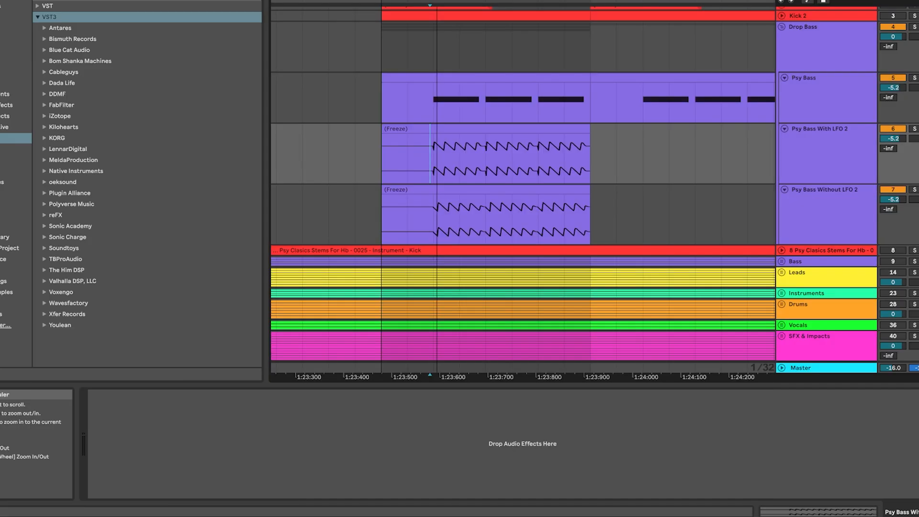
Step: Examine the waveforms at the note start 49.1.2 in the frozen Psy Bass With LFO 2 and Psy Bass Without LFO 2 clips
drag(457, 1, 456, 9)
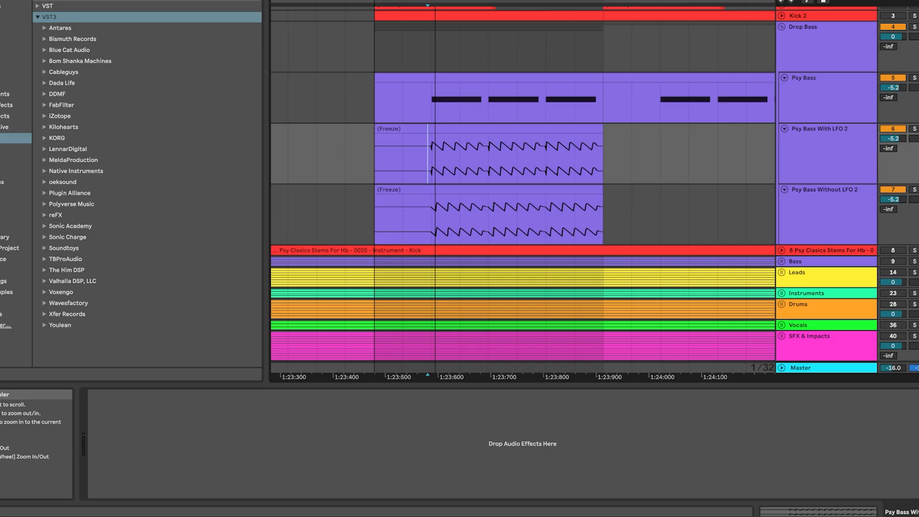
drag(437, 28, 434, 92)
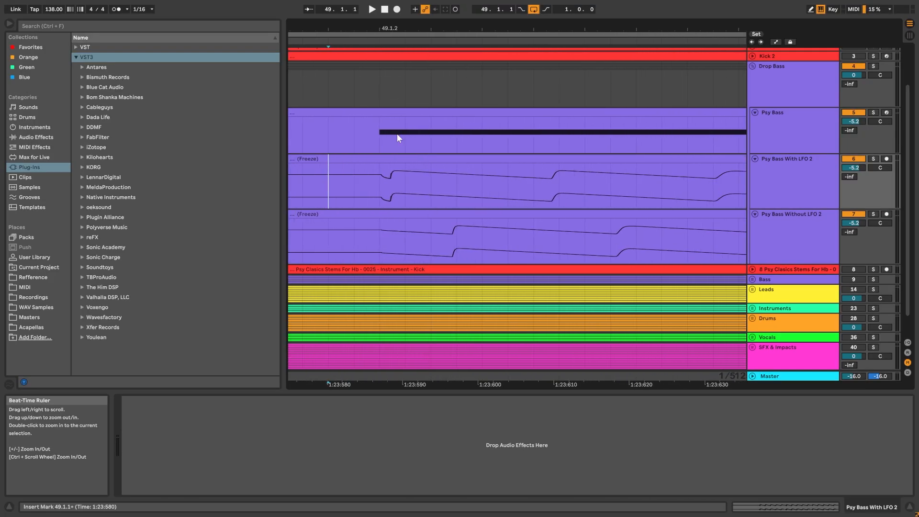
drag(384, 177, 426, 182)
scroll(419, 182, down, 4)
click(407, 199)
drag(405, 242, 427, 248)
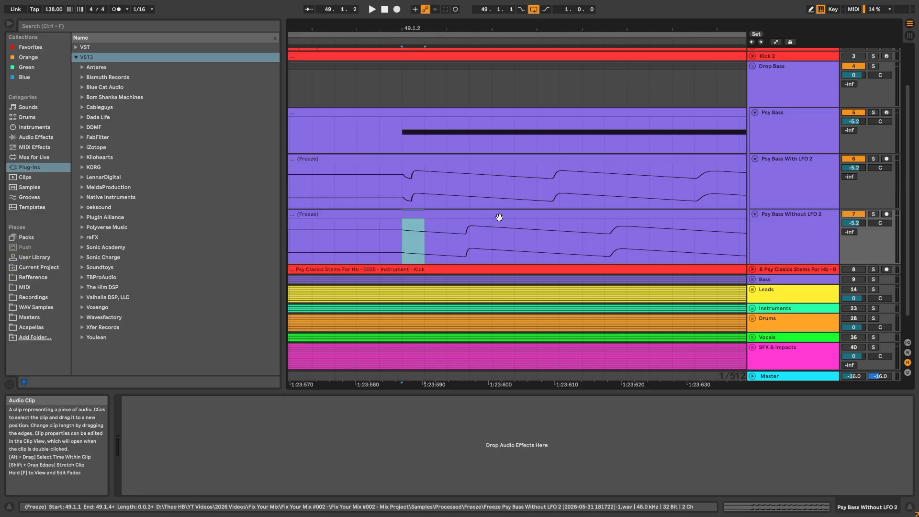
Step: Shift the Psy Bass Without LFO 2 audio earlier to align its first rising edge with the Psy Bass With LFO 2 clip
drag(413, 28, 414, 53)
drag(511, 215, 420, 225)
drag(420, 225, 420, 225)
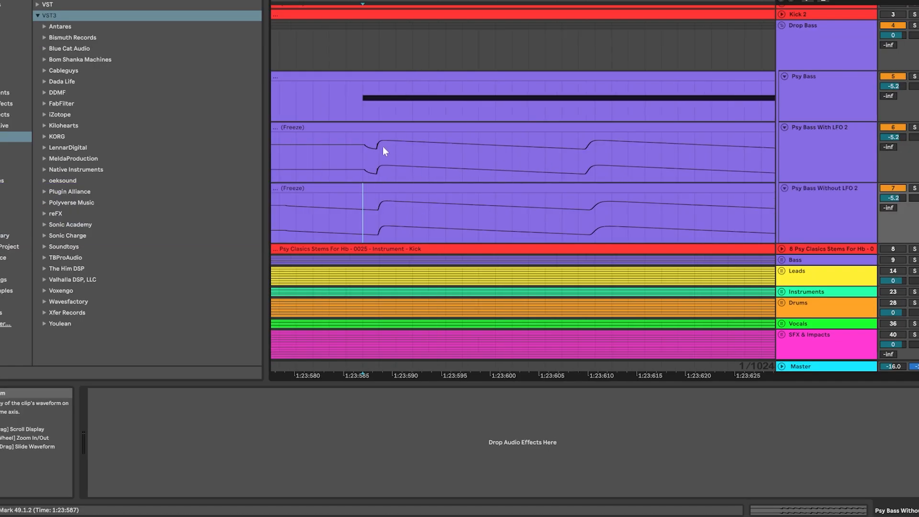
Step: Select matching ranges around the first rising edge in both frozen bass clips to compare the attack with and without LFO 2
drag(380, 145, 456, 213)
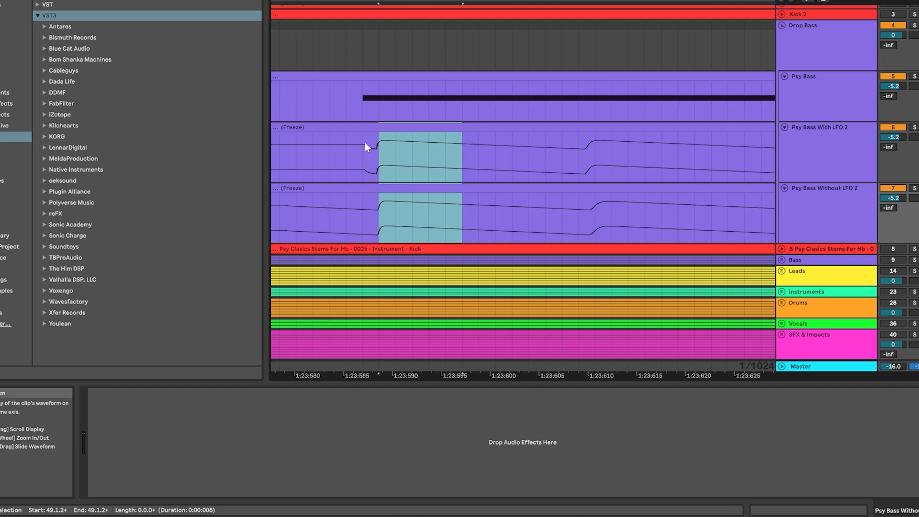
mouse_move(365, 146)
mouse_down()
mouse_move(410, 155)
mouse_move(378, 157)
mouse_up()
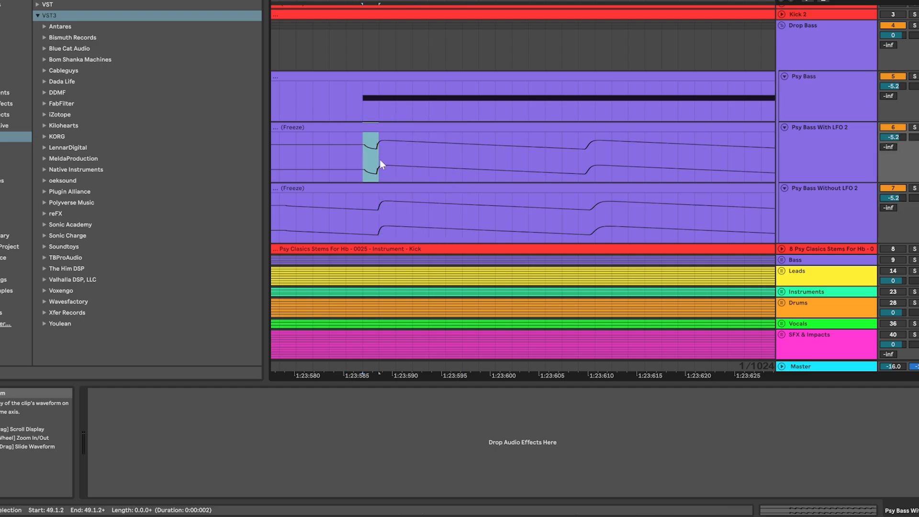
mouse_move(365, 220)
mouse_down()
mouse_move(385, 223)
mouse_move(377, 223)
mouse_up()
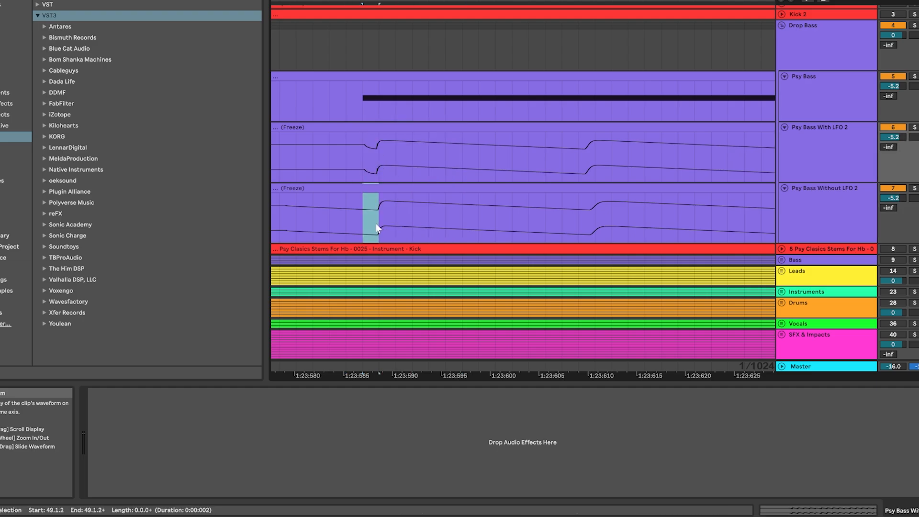
drag(379, 1, 474, 0)
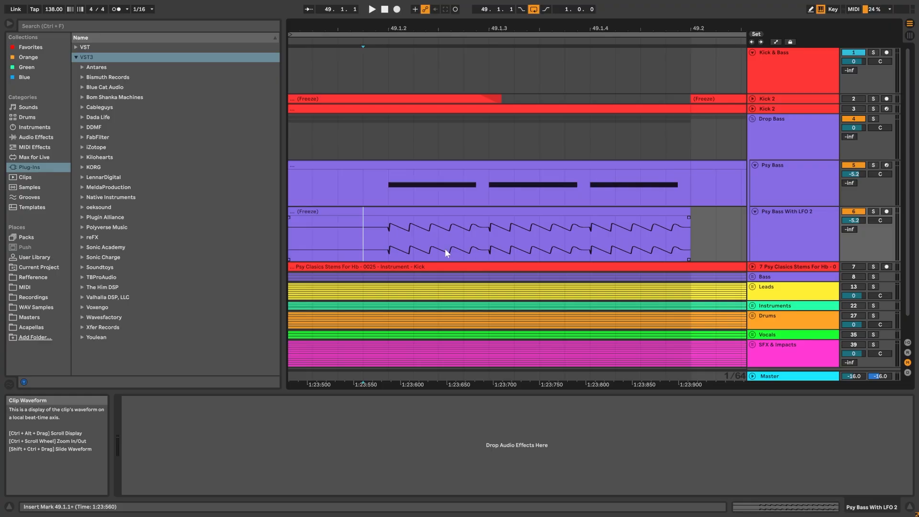
Step: Enlarge the Psy Bass With LFO 2 track and select its first note from 49.1.2 to 49.1.3
scroll(443, 248, up, 2)
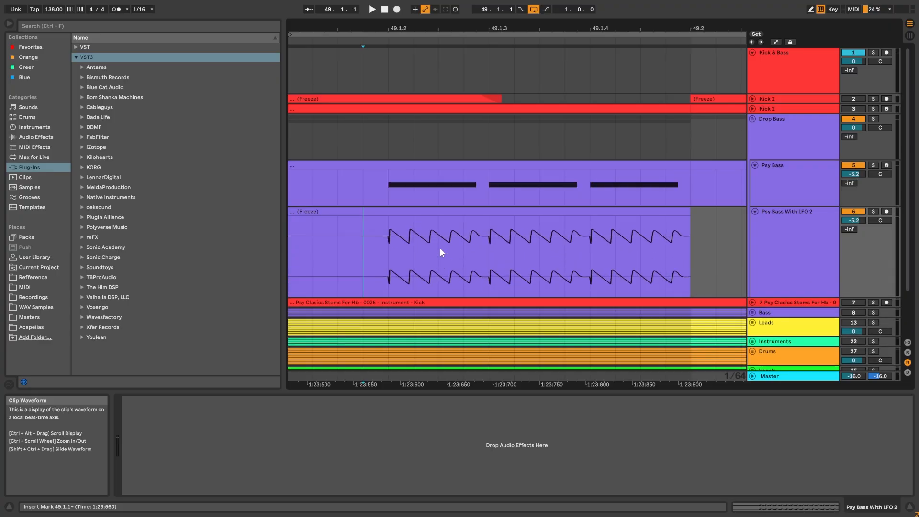
scroll(440, 248, up, 1)
drag(480, 27, 480, 13)
drag(438, 243, 479, 255)
click(435, 249)
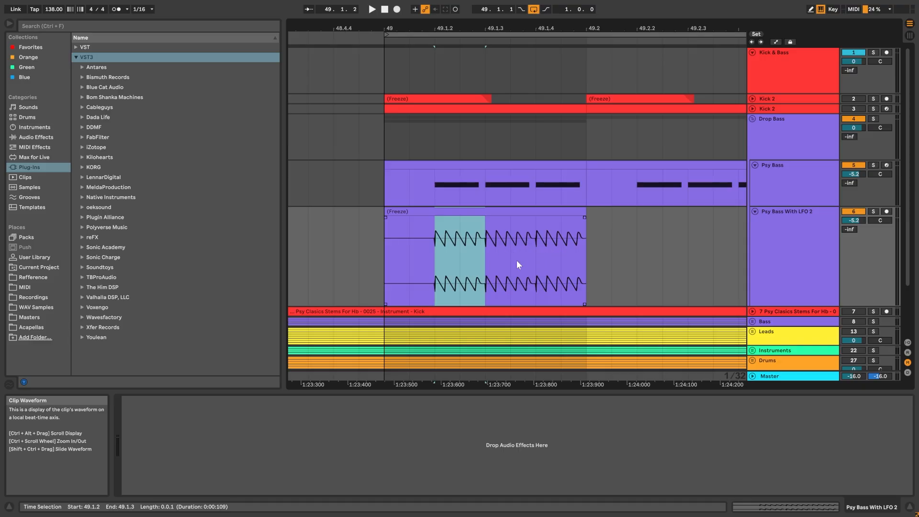
Step: Select the end and the start of the second note's waveform in the Psy Bass With LFO 2 clip for comparison
click(510, 239)
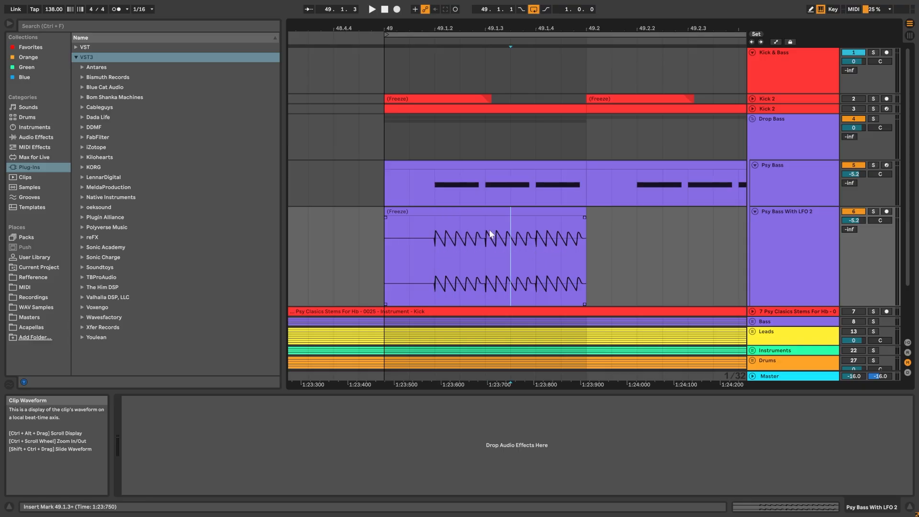
scroll(533, 240, up, 3)
click(519, 246)
drag(518, 245, 487, 242)
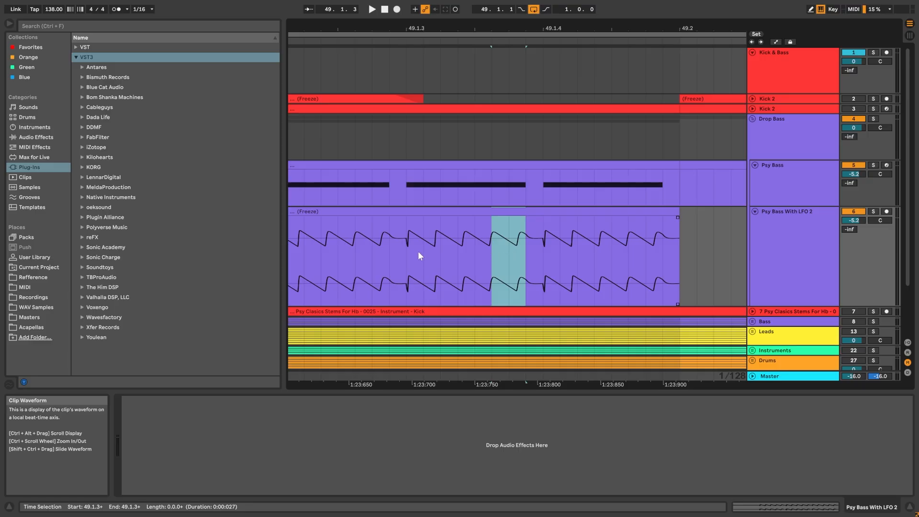
mouse_move(421, 251)
mouse_down()
mouse_move(440, 254)
mouse_move(396, 255)
mouse_move(410, 248)
mouse_up()
click(433, 246)
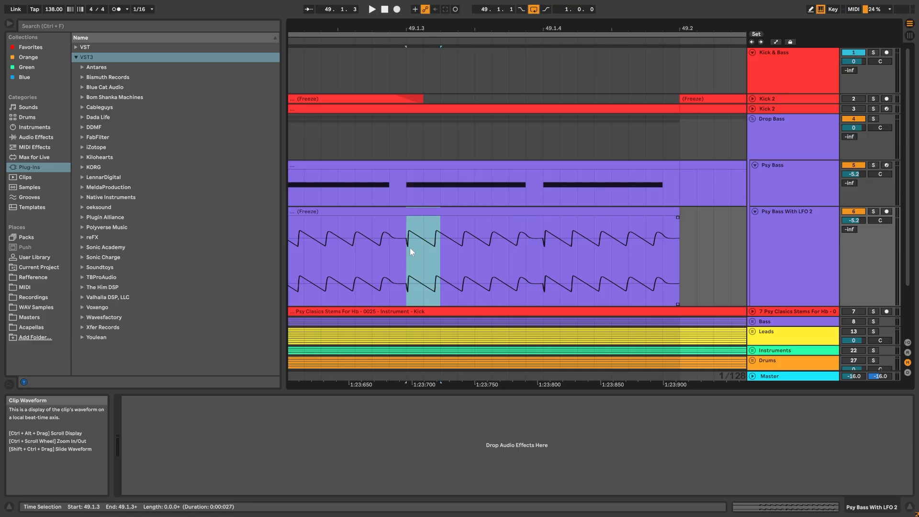
Step: Split off the second half of the note starting at 49.1.3 in the Psy Bass With LFO 2 clip and lower its level
scroll(548, 27, down, 3)
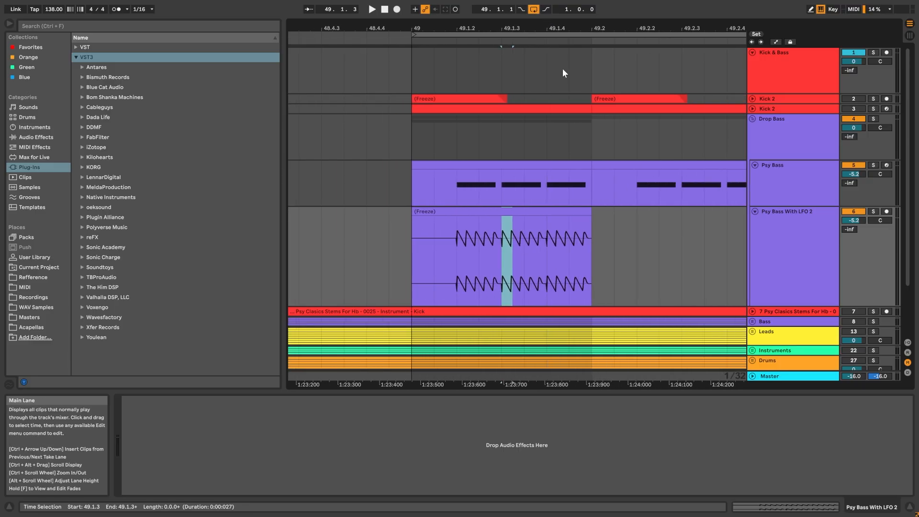
scroll(551, 241, up, 2)
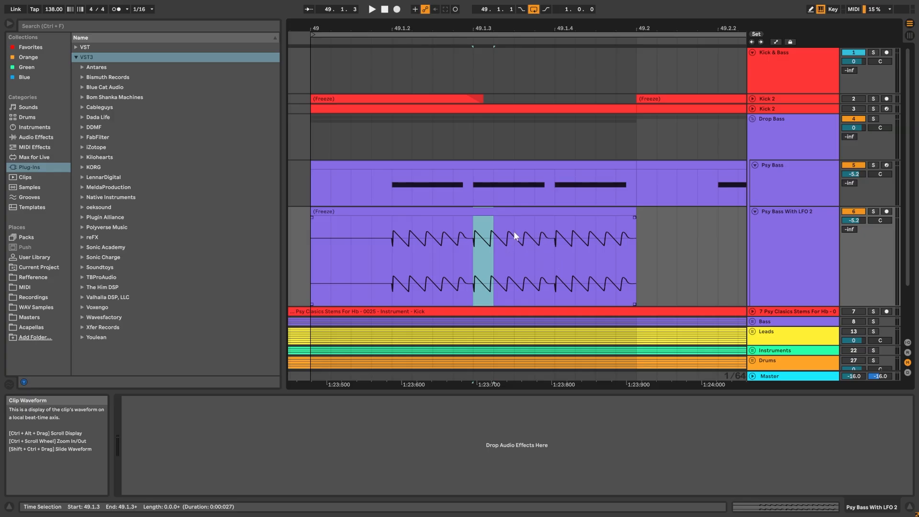
drag(524, 242, 556, 246)
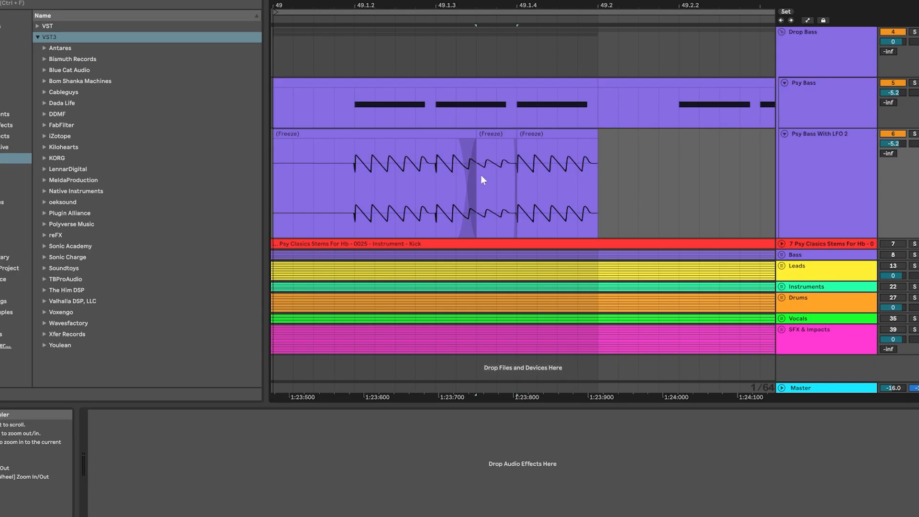
Step: Select the note from 49.1.3 to 49.1.4 and the full note group from 49.1.2 to 49.2 to compare their levels
click(442, 189)
drag(440, 178, 516, 178)
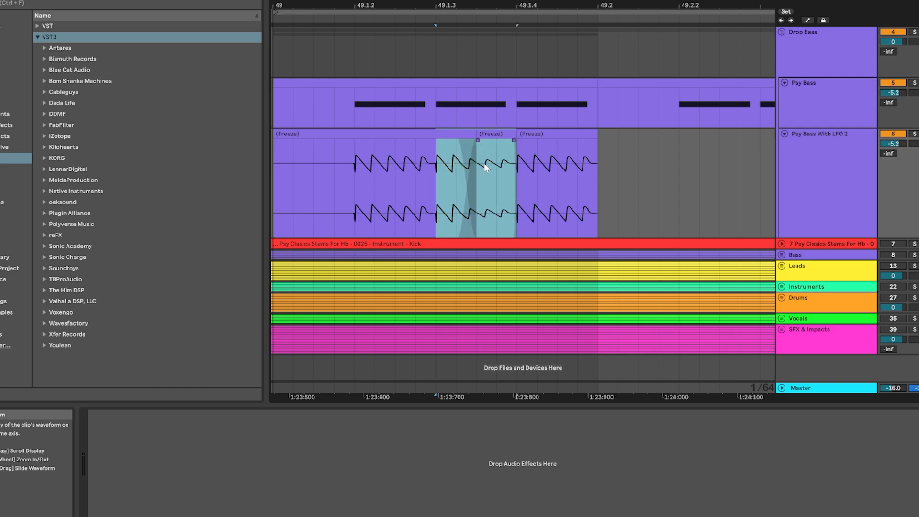
scroll(494, 18, down, 3)
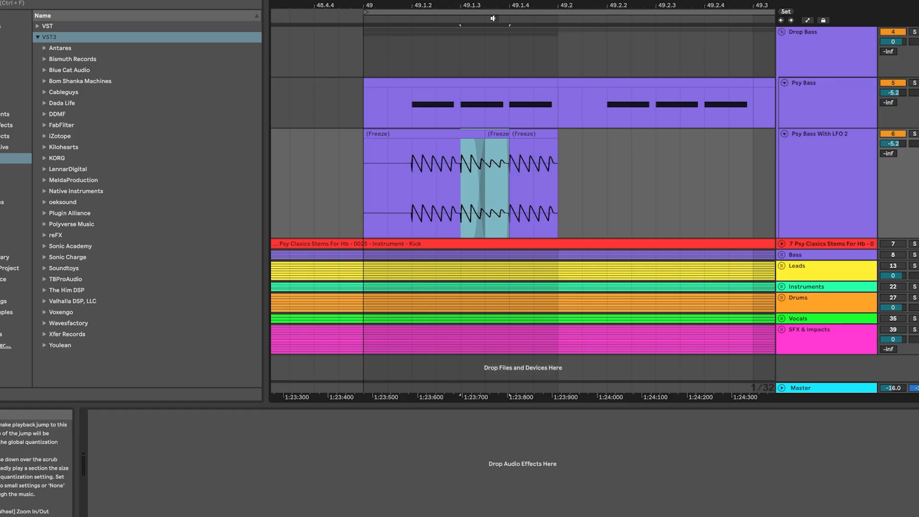
drag(437, 176, 563, 171)
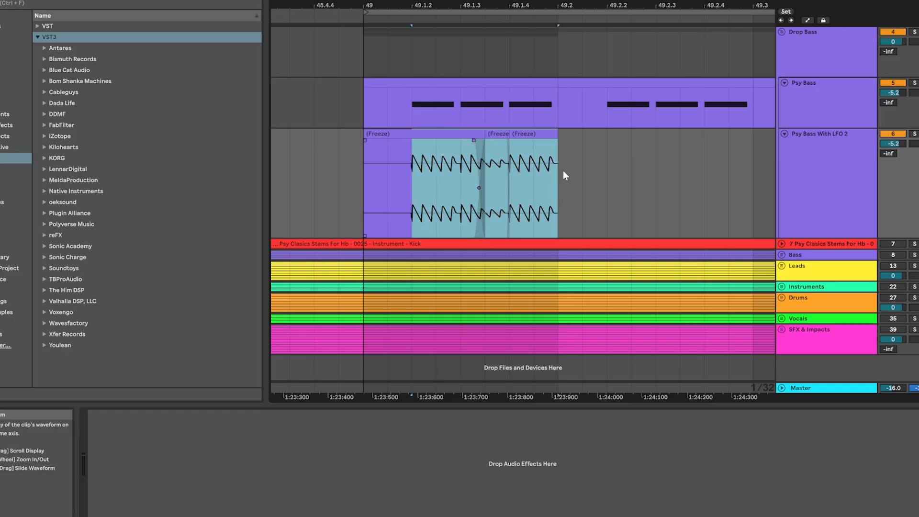
click(462, 173)
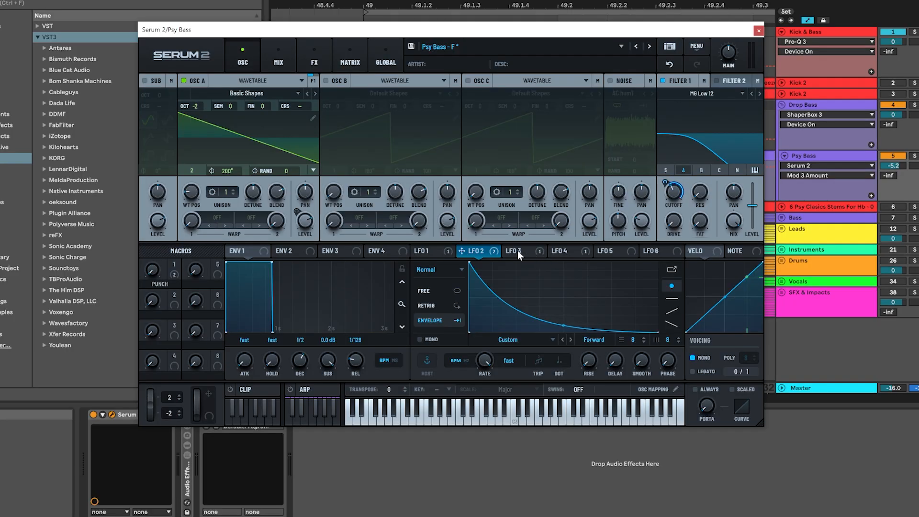
Step: Show LFO 3 in Serum 2 and examine its envelope curve, rate and modulation of the OSC A level
click(520, 252)
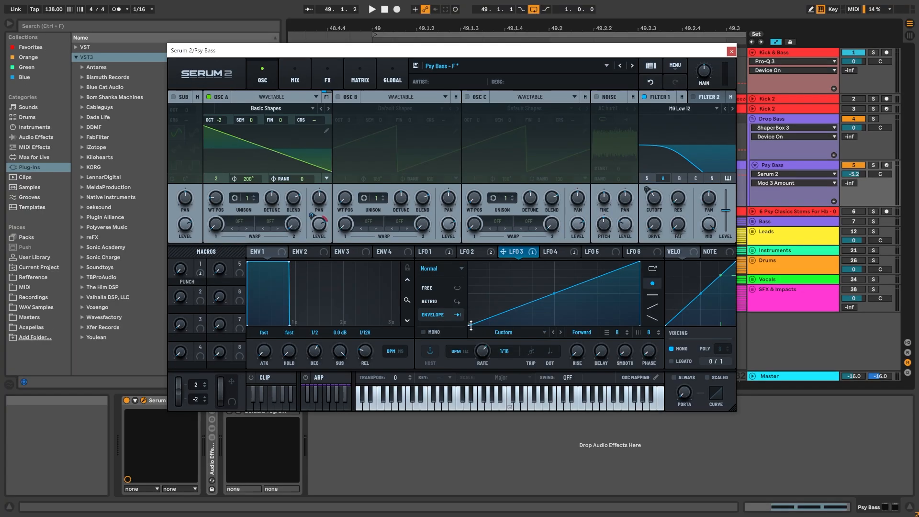
click(484, 353)
click(310, 215)
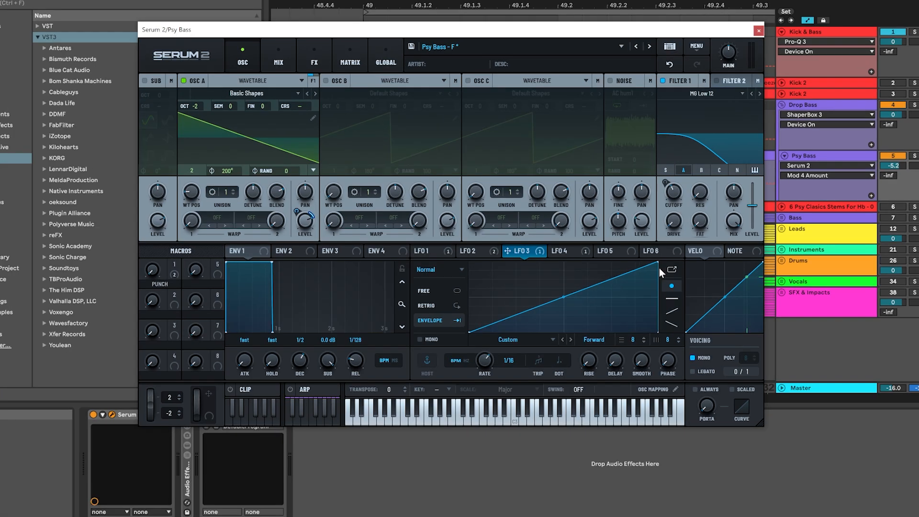
Step: Examine LFO 4's modulation amount on the OSC A level and compare its delayed ramp with LFO 3's curve
click(567, 253)
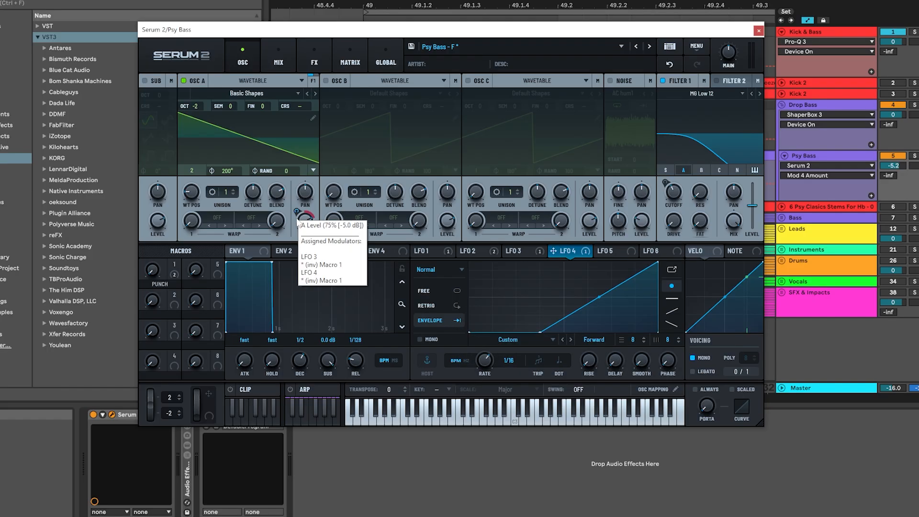
drag(297, 211, 297, 210)
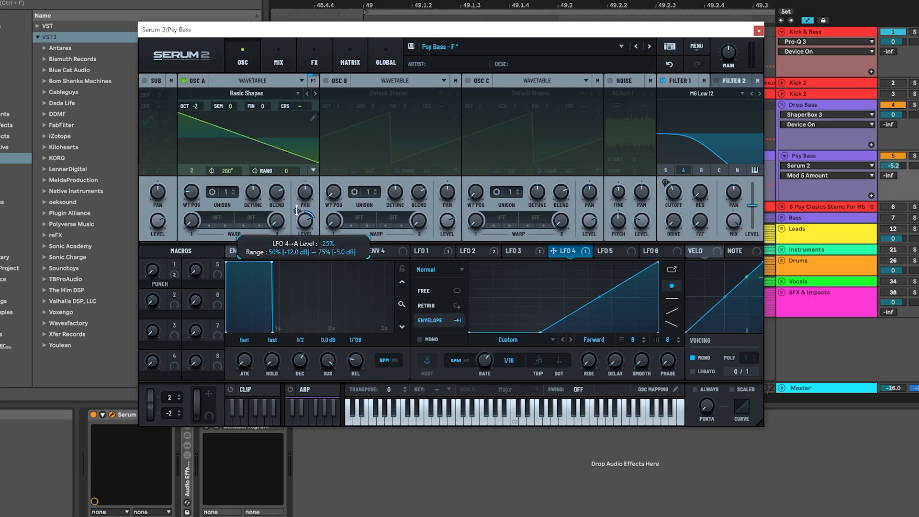
click(528, 251)
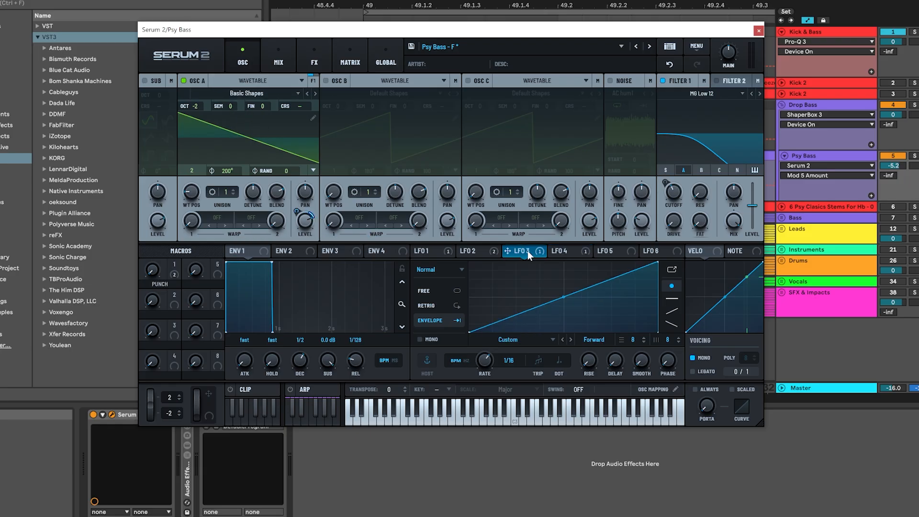
click(566, 251)
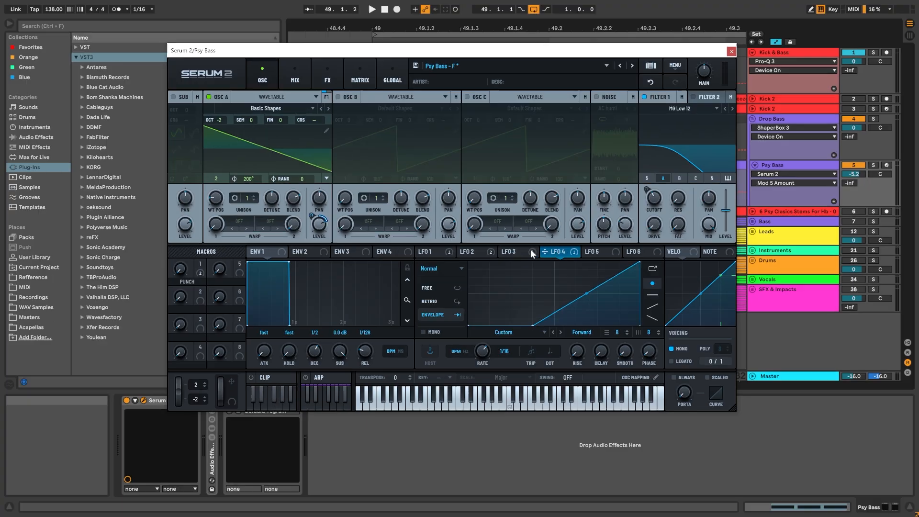
click(524, 251)
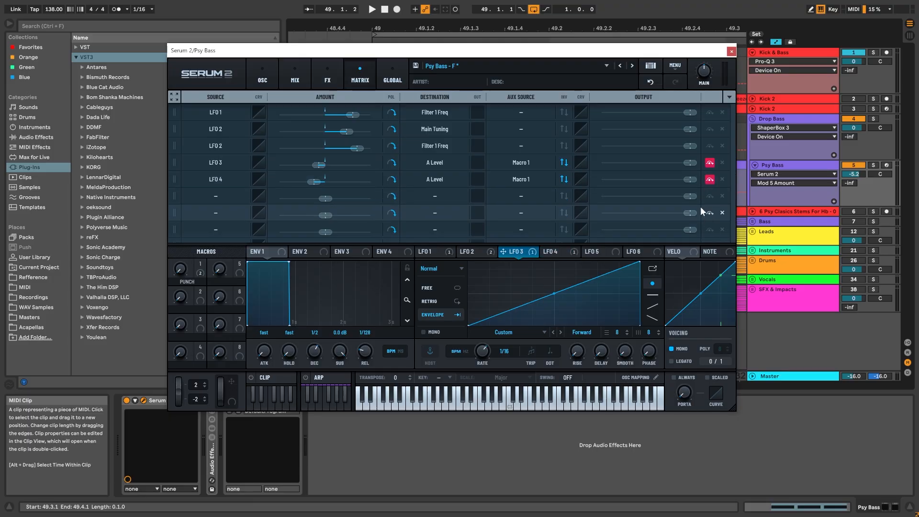
Step: Play the bass with the LFO 3 and LFO 4 level modulations bypassed to capture its waveform in LFOTool
key(space)
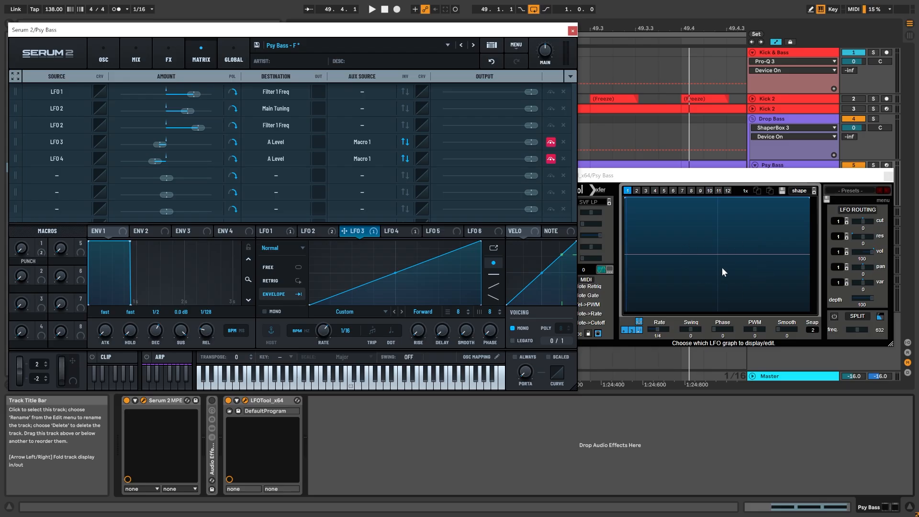
key(space)
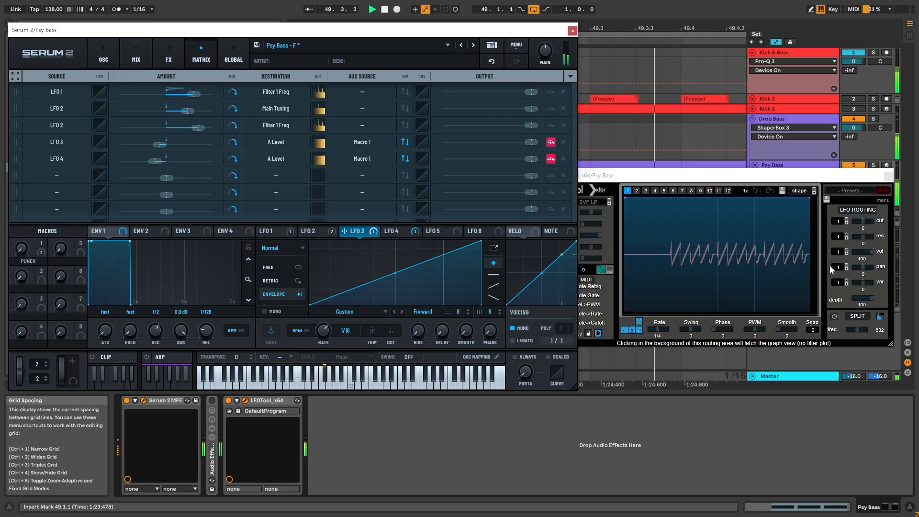
key(space)
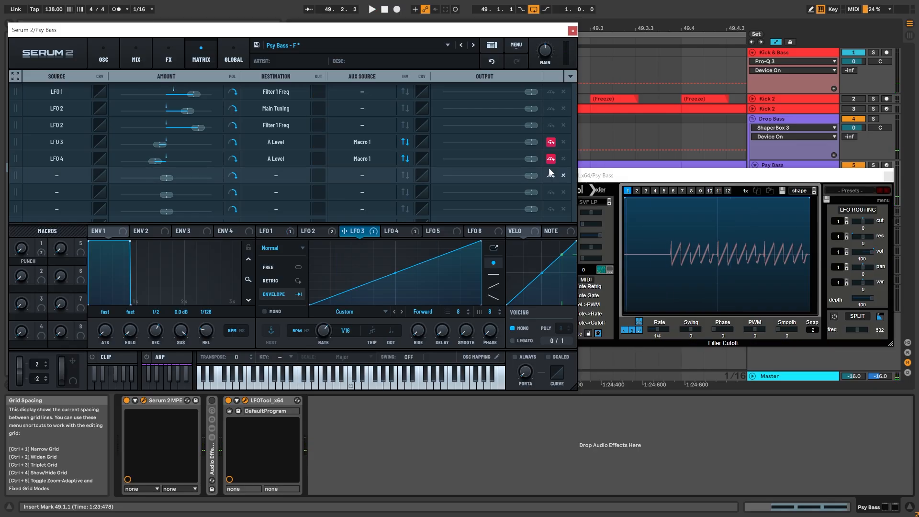
Step: Re-enable the LFO 4 and LFO 3 modulations of A Level and play the bass to examine its waveform in LFOTool
click(550, 158)
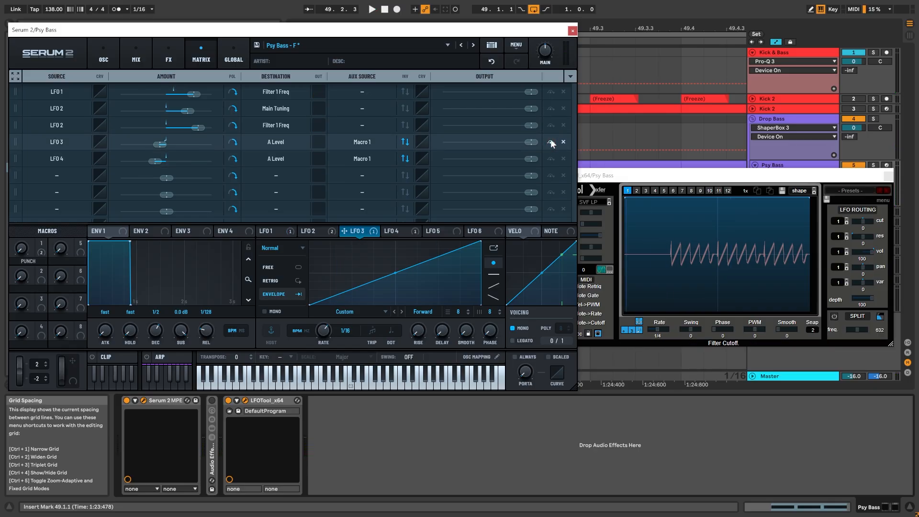
click(551, 141)
key(space)
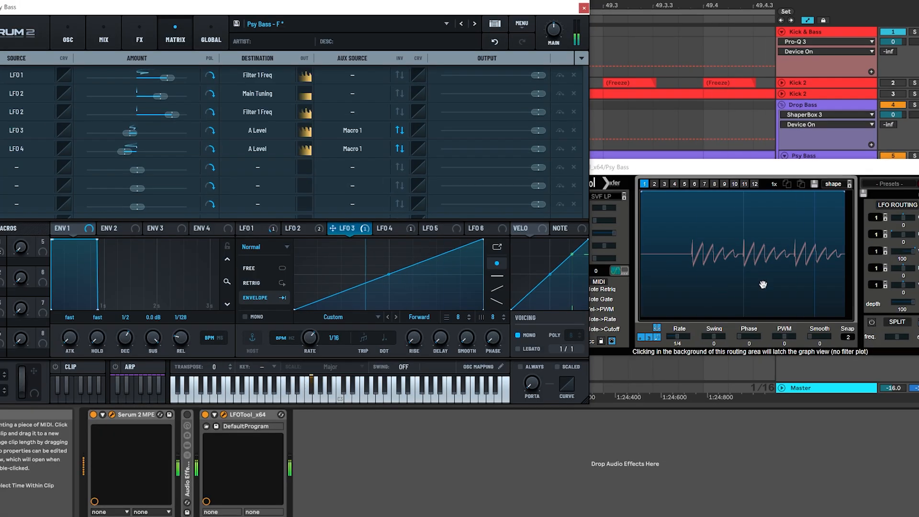
key(space)
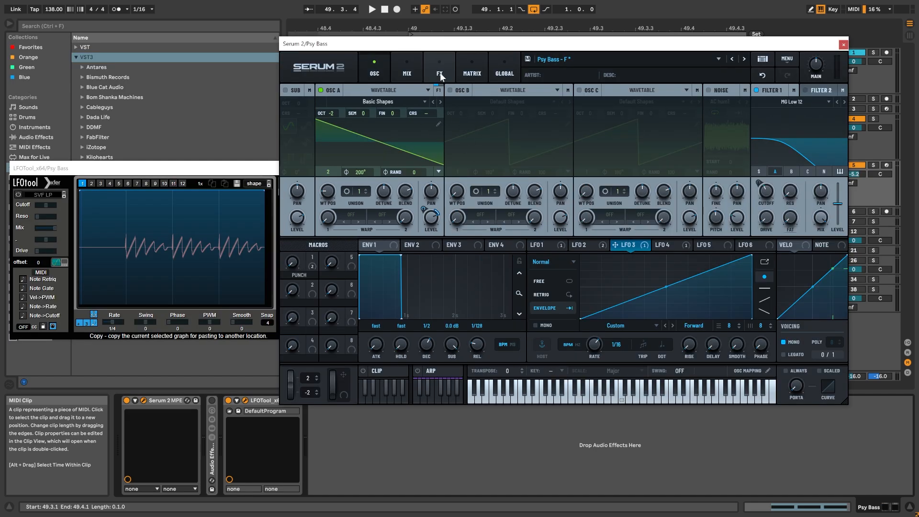
Step: Show the main effects chain in Serum 2, toggle the equalizer's bypass and leave the equalizer active
click(441, 70)
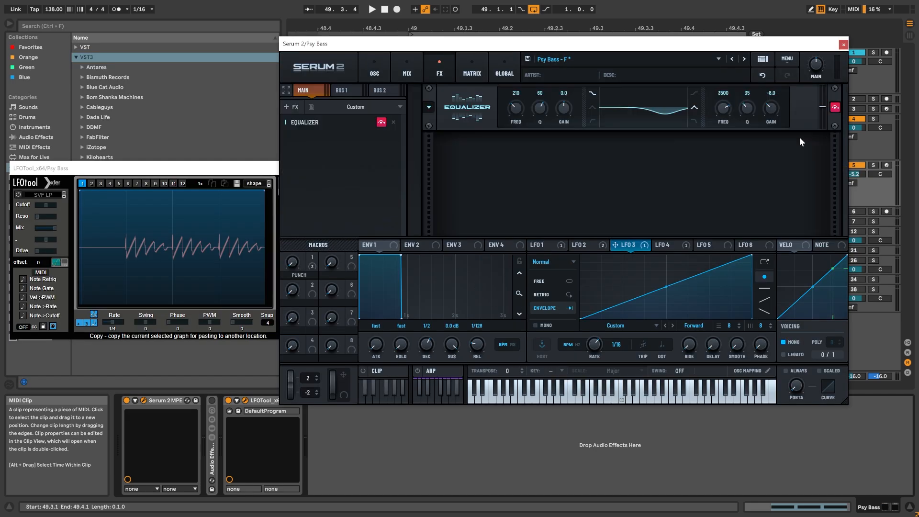
click(836, 107)
click(835, 107)
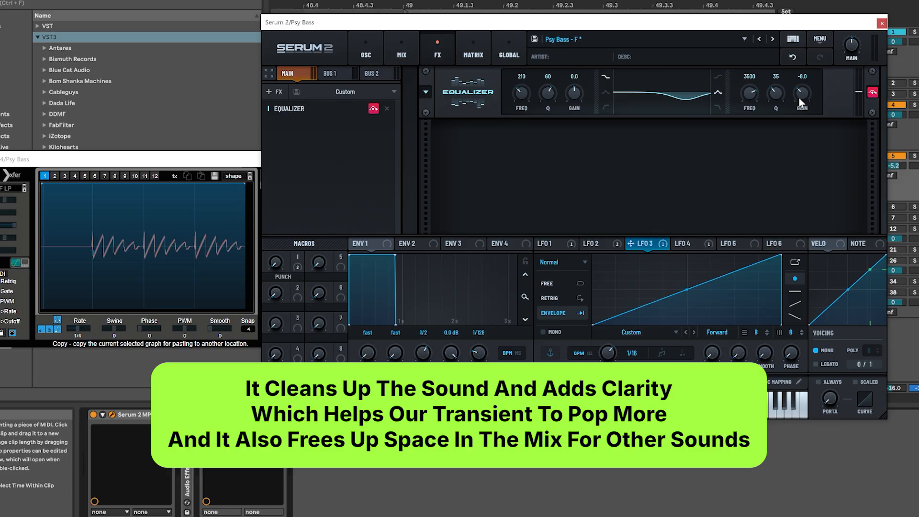
mouse_move(803, 93)
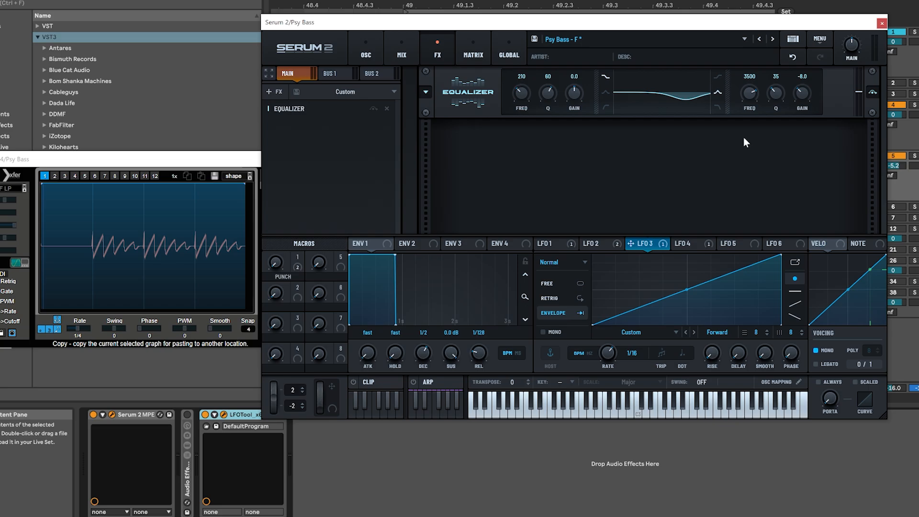
Step: Return to the oscillator view and examine OSC A's start phase and saw waveform
click(366, 55)
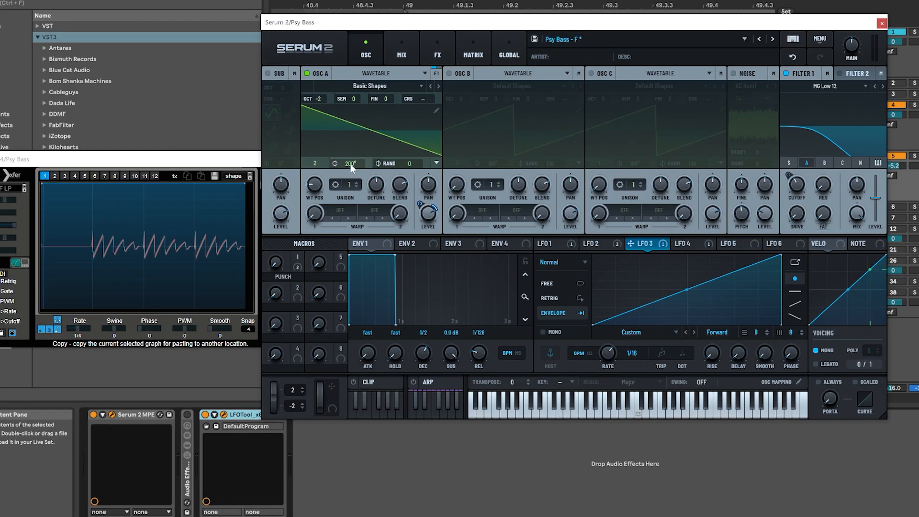
drag(360, 172, 406, 103)
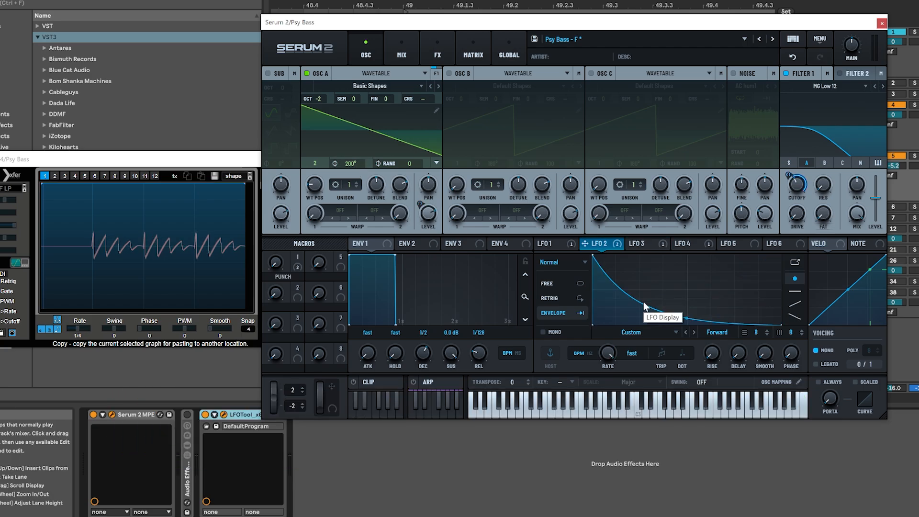
Step: Try bending LFO 2's curve upward into a convex decay, play the bass to compare the waveform, and restore the concave curve
click(473, 54)
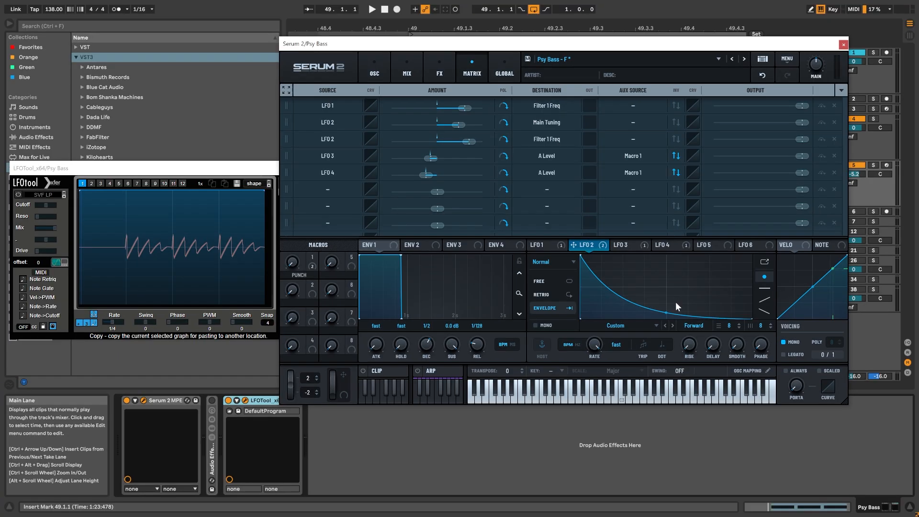
drag(672, 314, 673, 275)
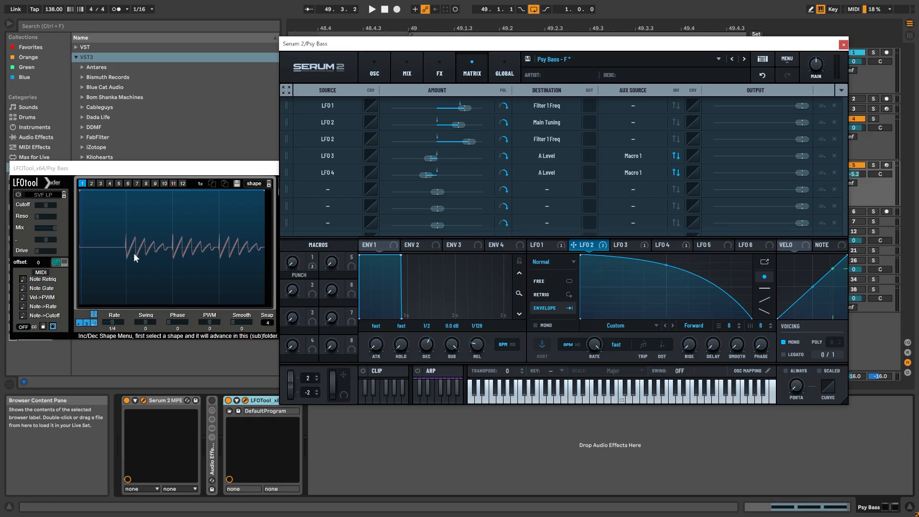
key(space)
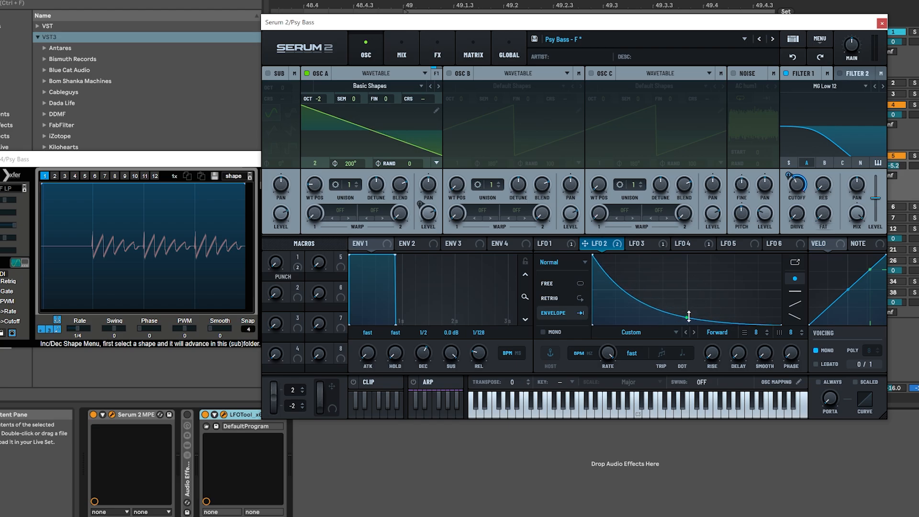
drag(688, 316, 690, 318)
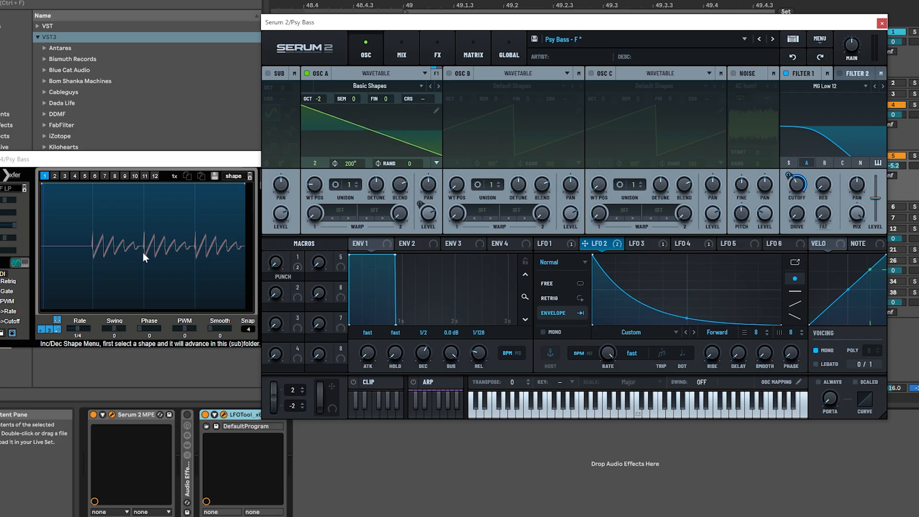